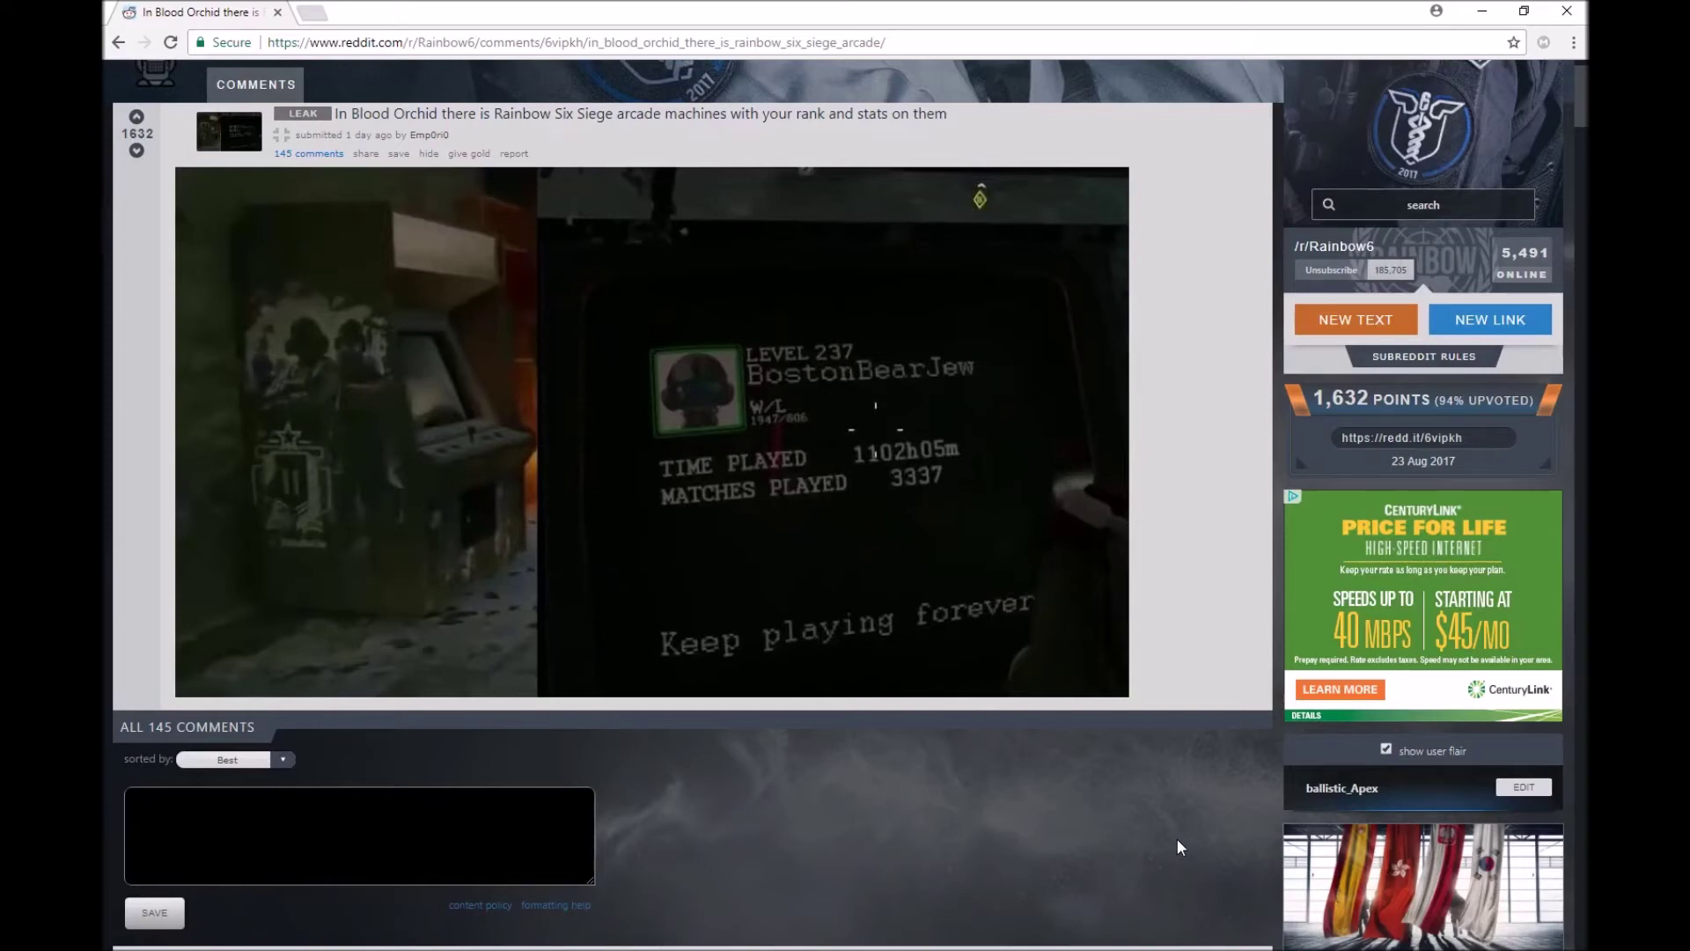
scroll(1177, 838, "down", 3)
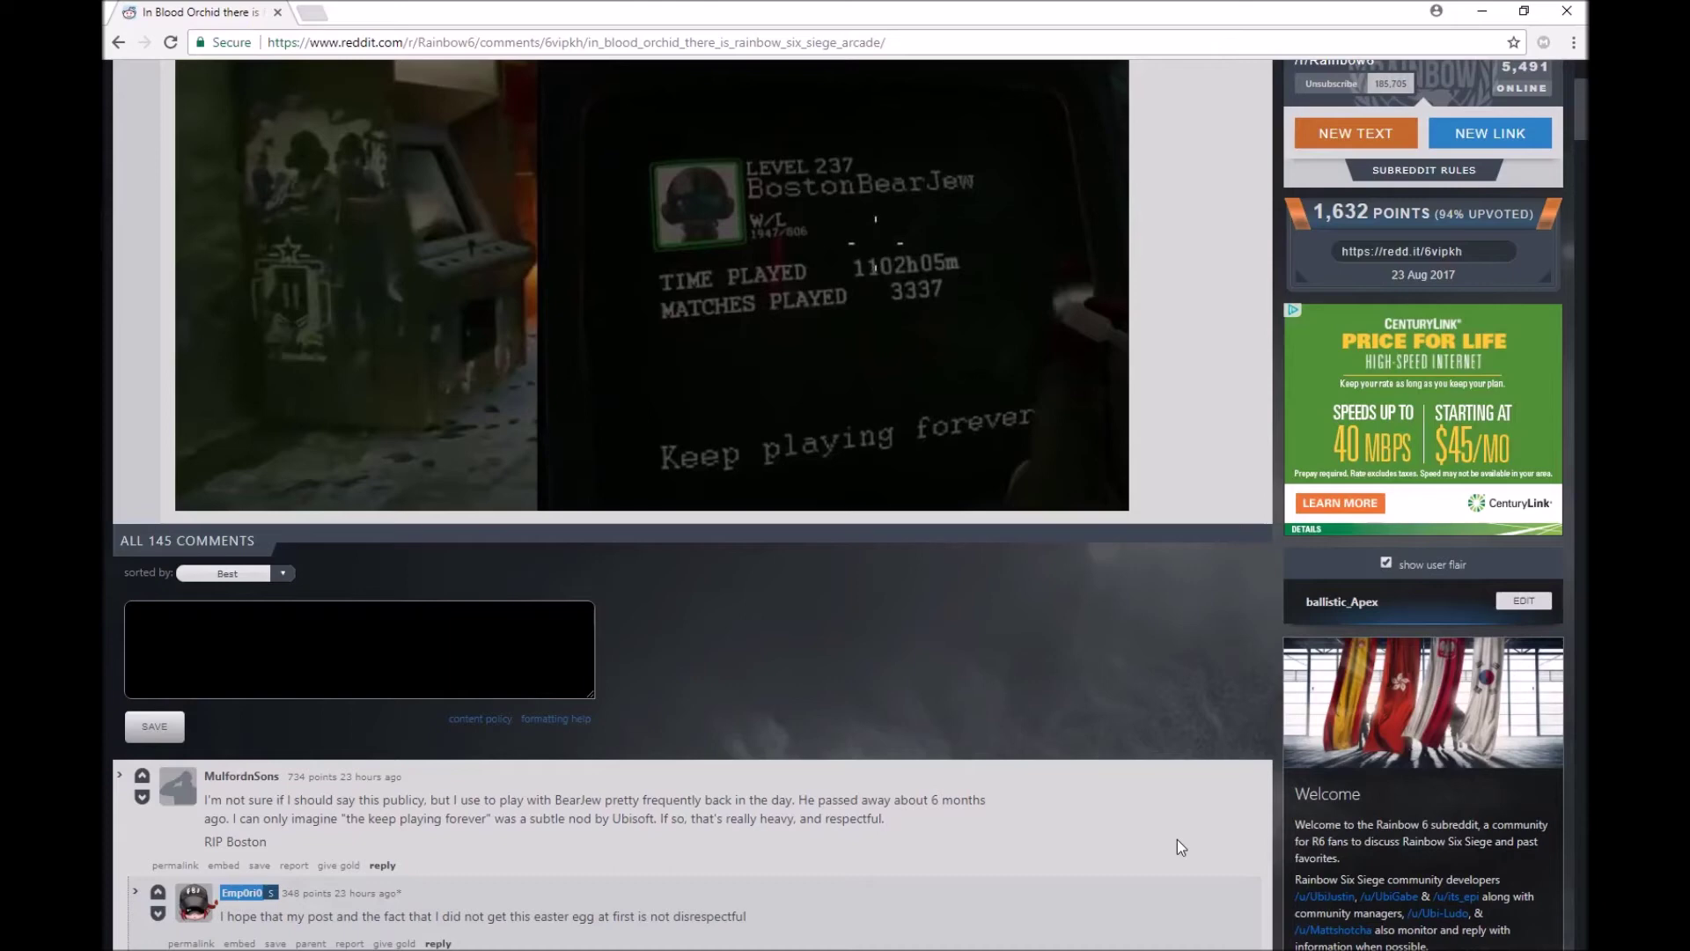
scroll(1065, 749, "down", 1)
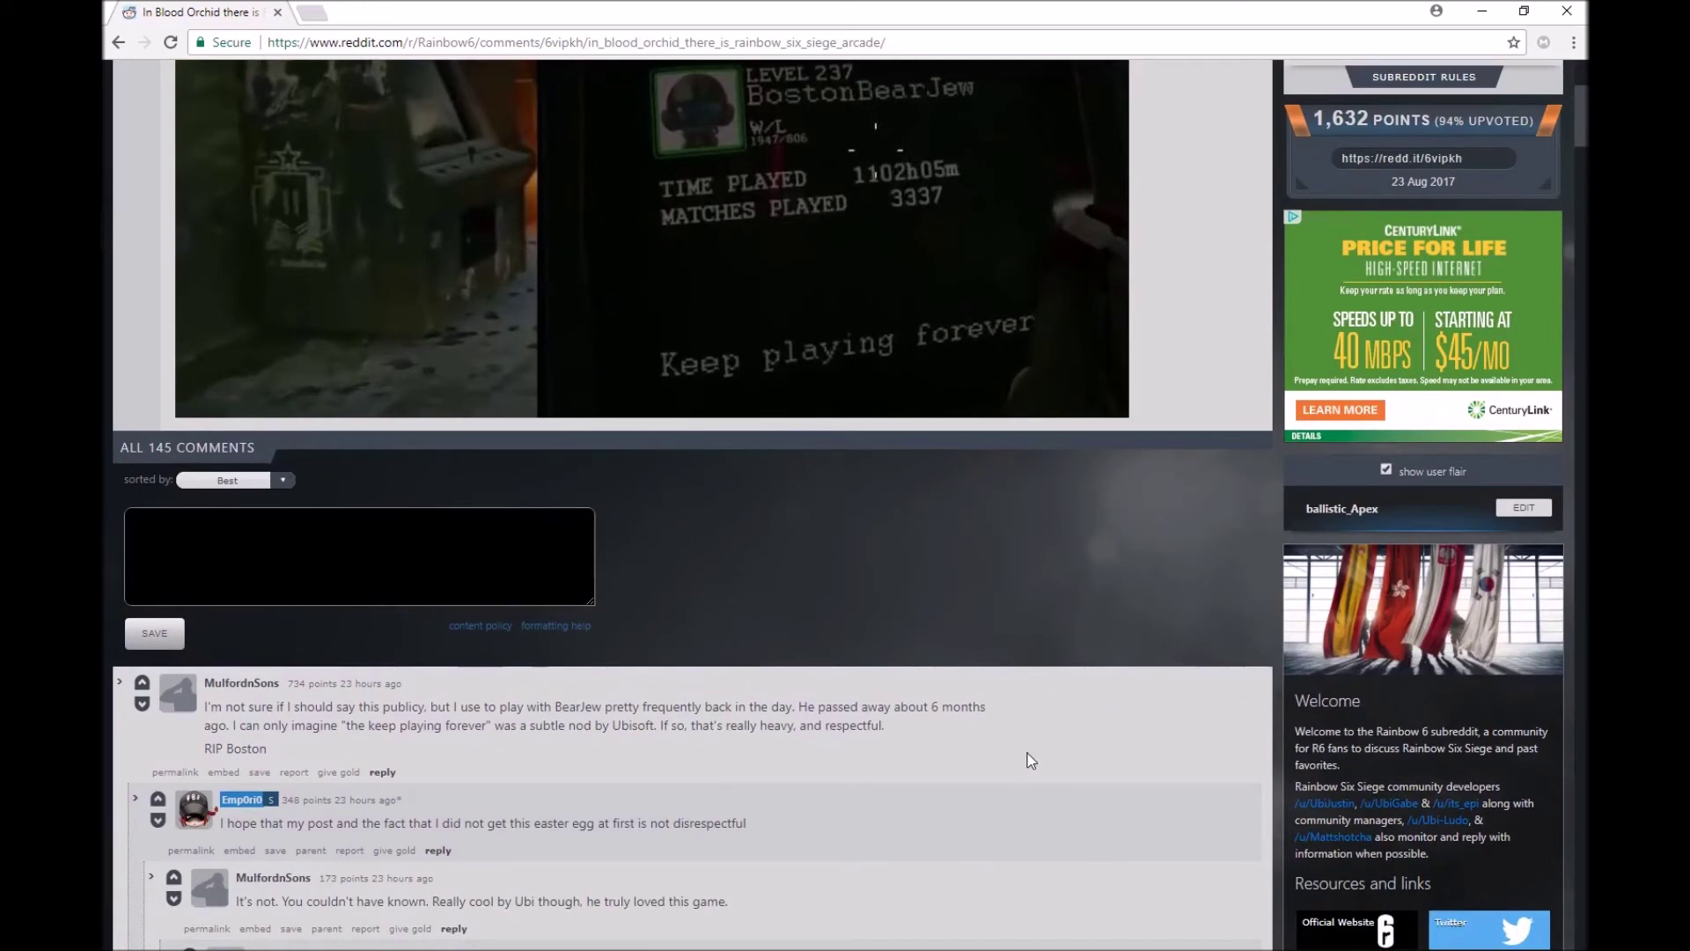
- Highlight the full top comment about BearJew's passing, ending 'RIP Boston'
mouse_move(203, 705)
left_mouse_down()
mouse_move(284, 726)
mouse_move(290, 759)
left_mouse_up()
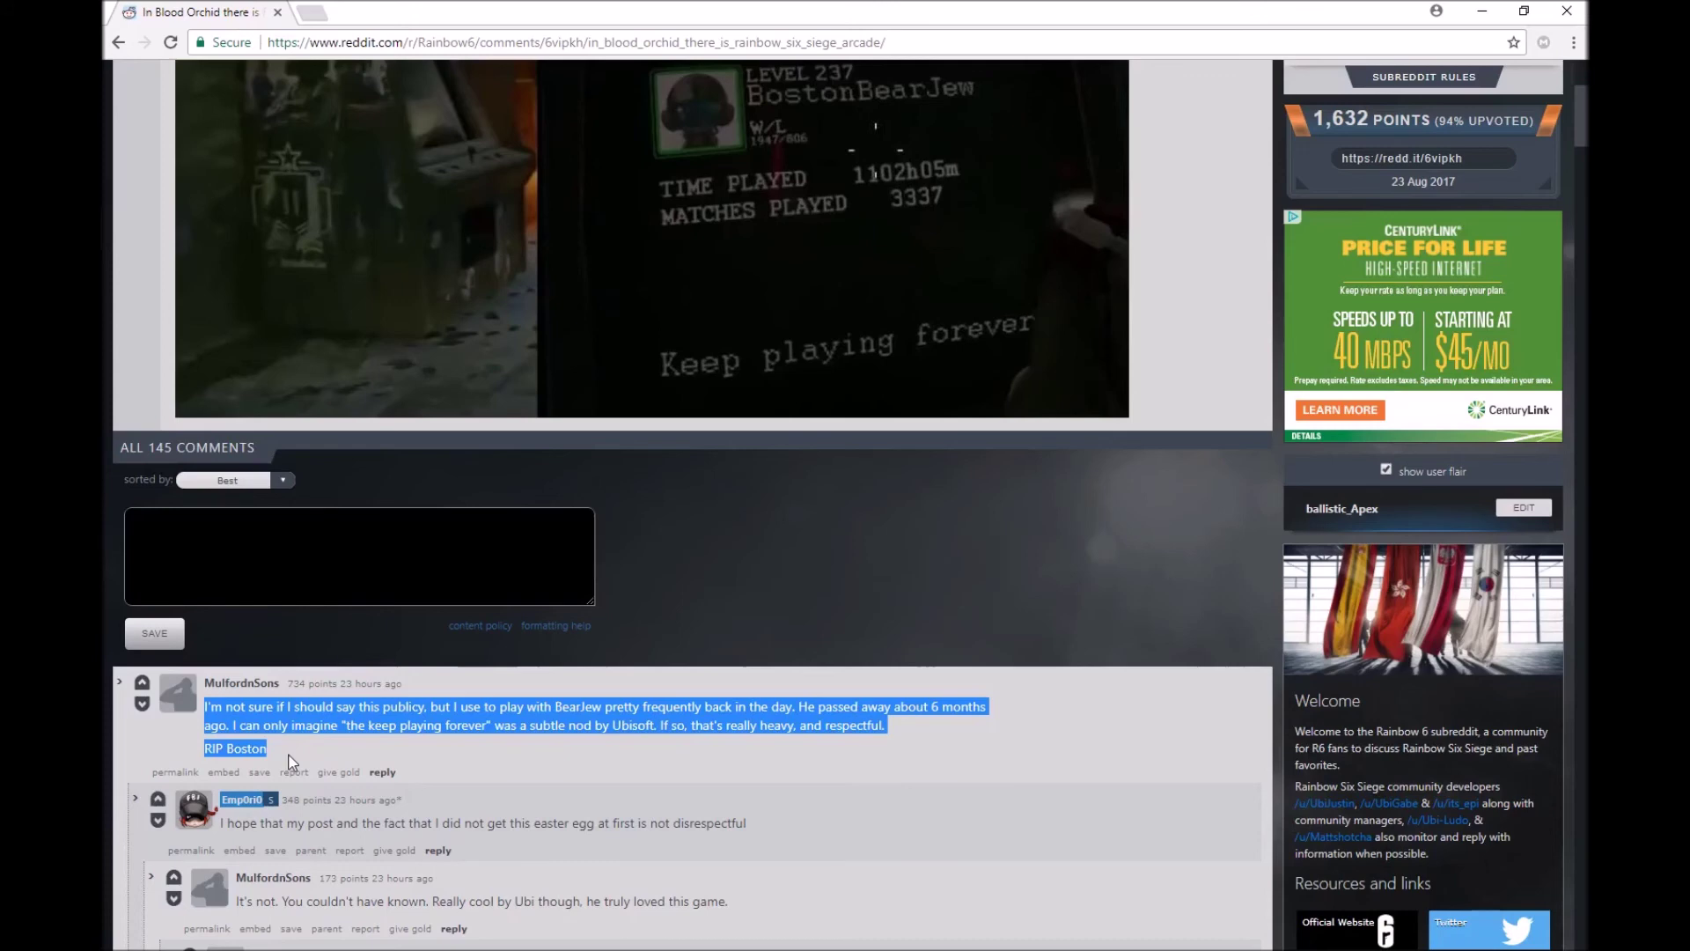
scroll(291, 759, "up", 6)
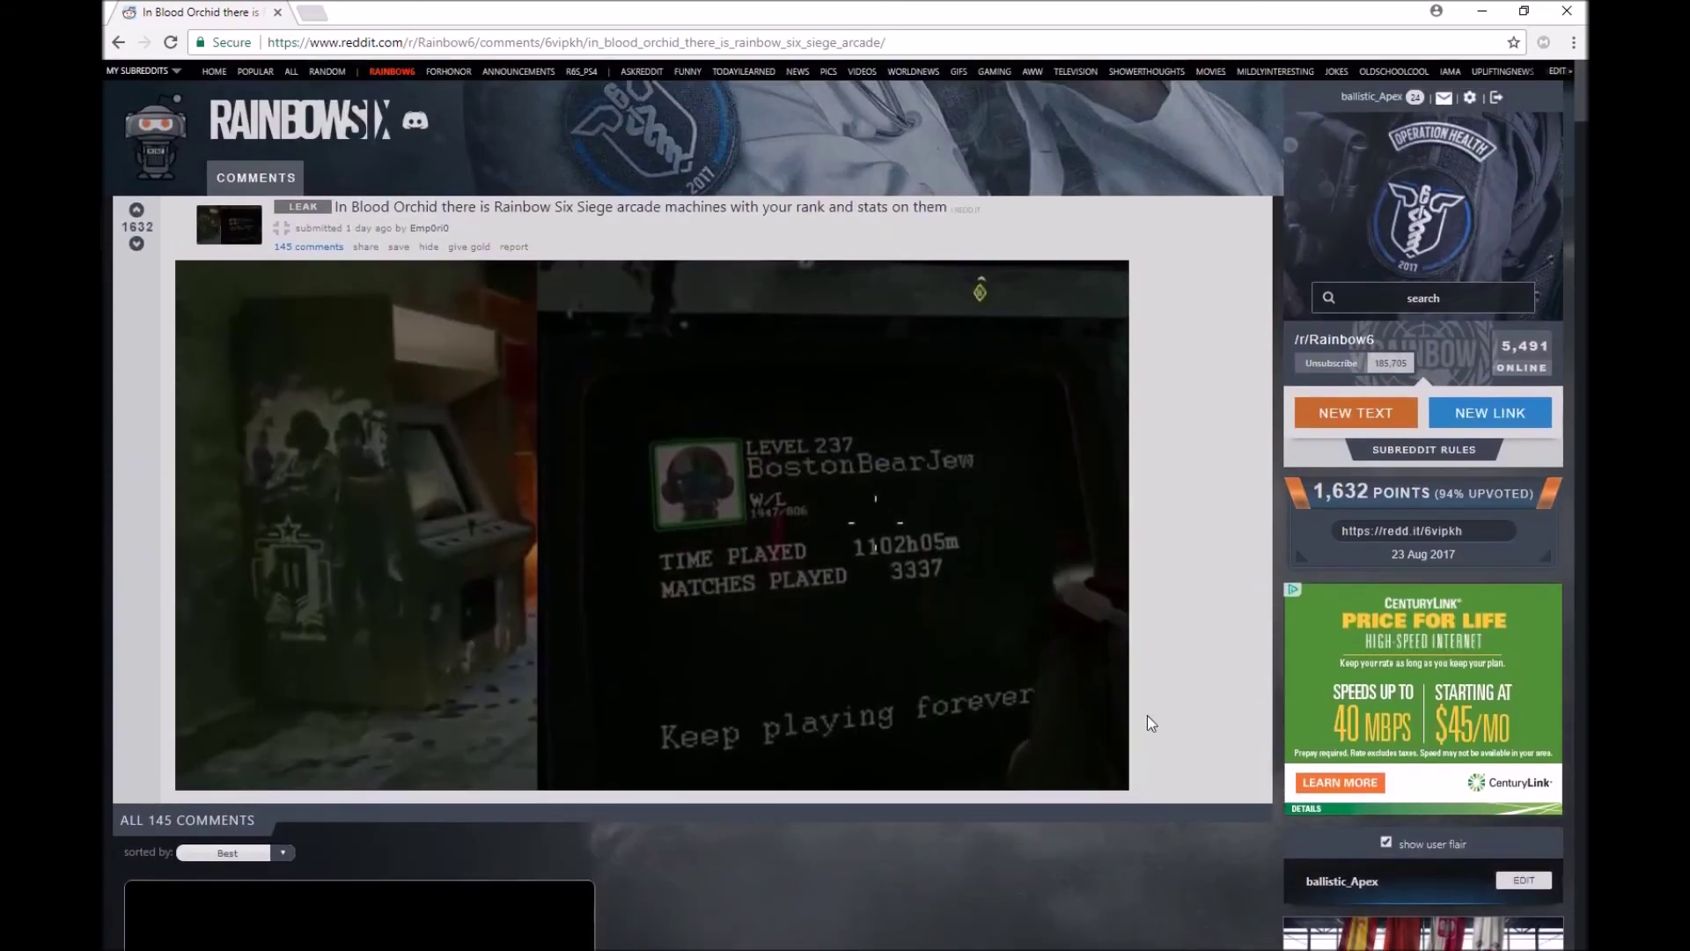